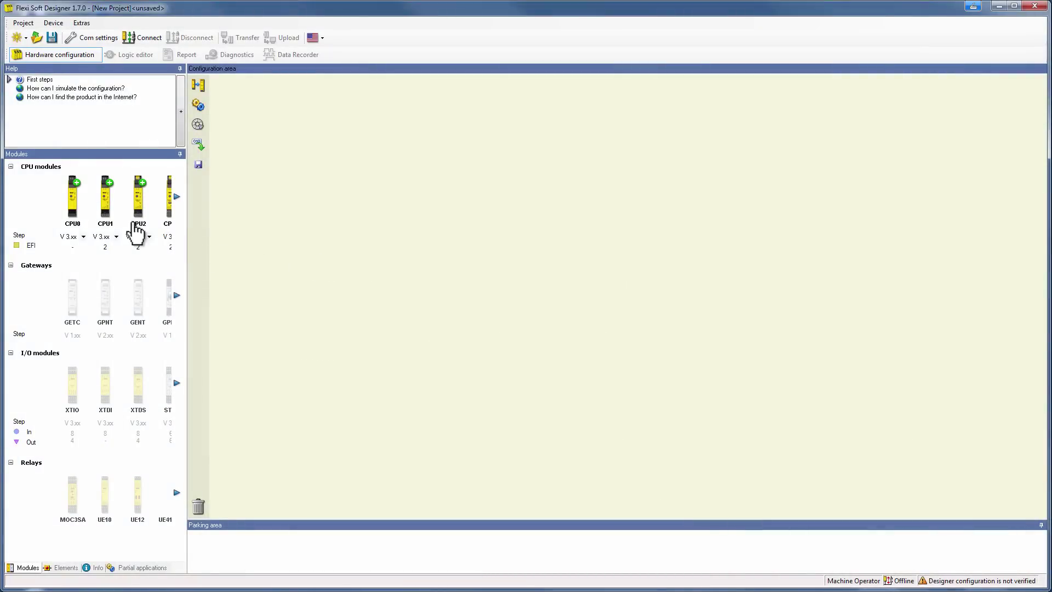
- Add a CPU0 main module and an XTIO I/O module, both Step V 3.xx, to the hardware configuration
left_click_drag(73, 208, 72, 207)
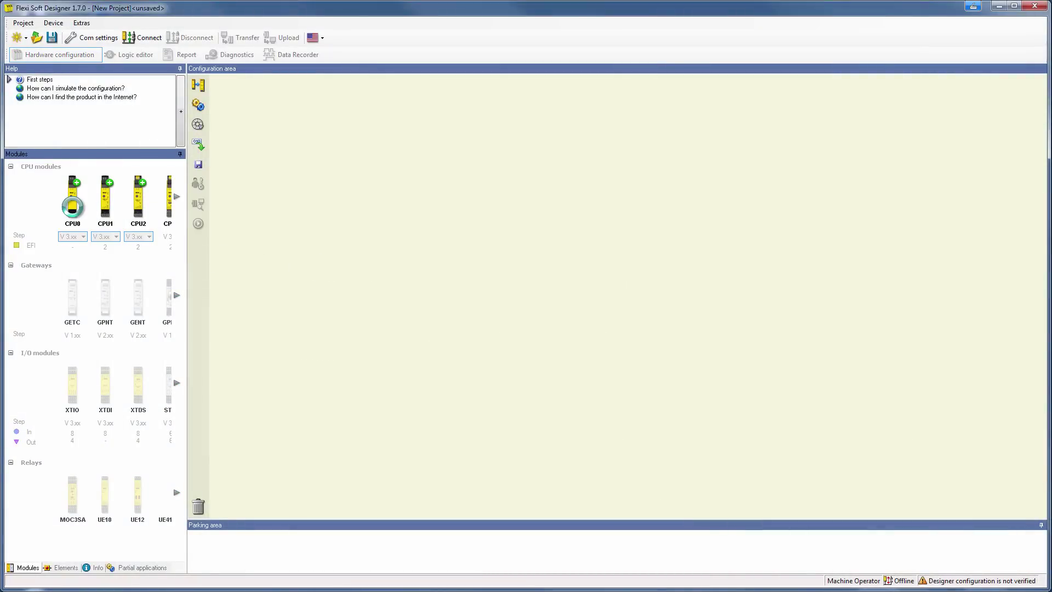
double_click(72, 209)
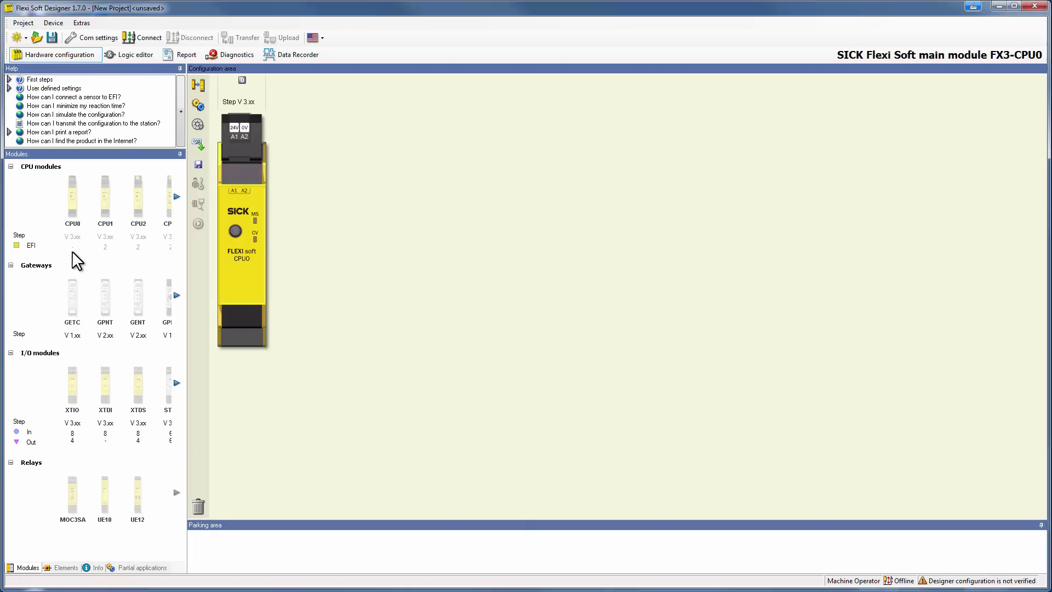
double_click(81, 364)
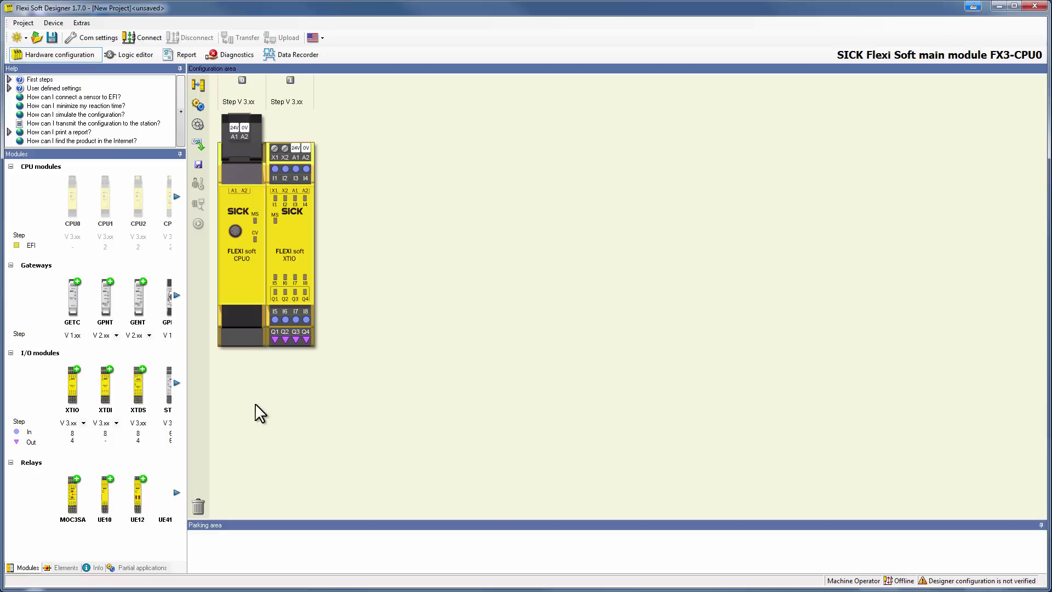
- From the Elements catalogue, connect Flexi Loop 1 to the XTIO module's I1/I2 inputs
left_click(63, 566)
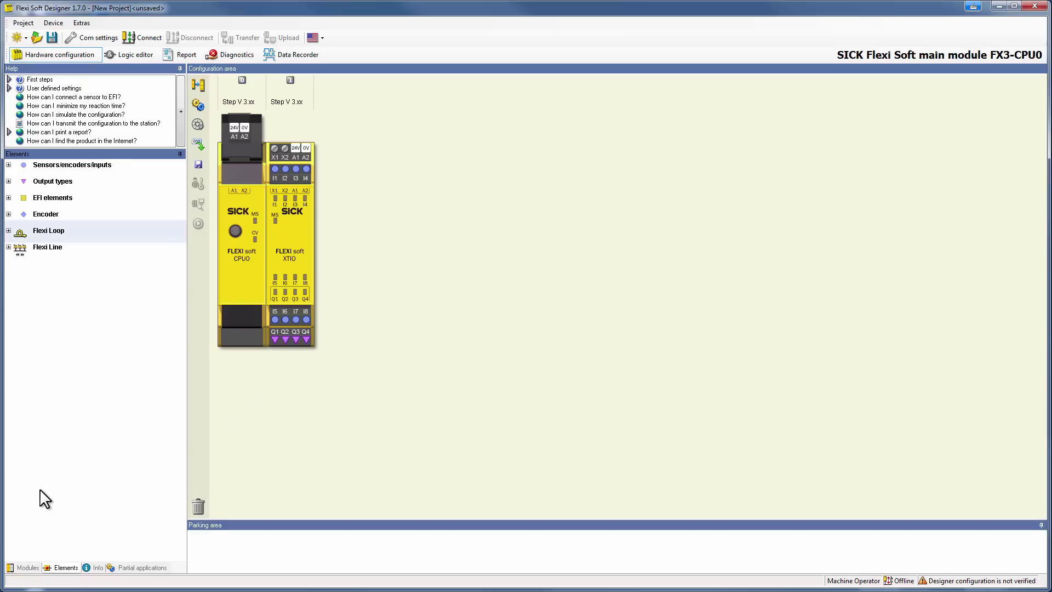
left_click(8, 231)
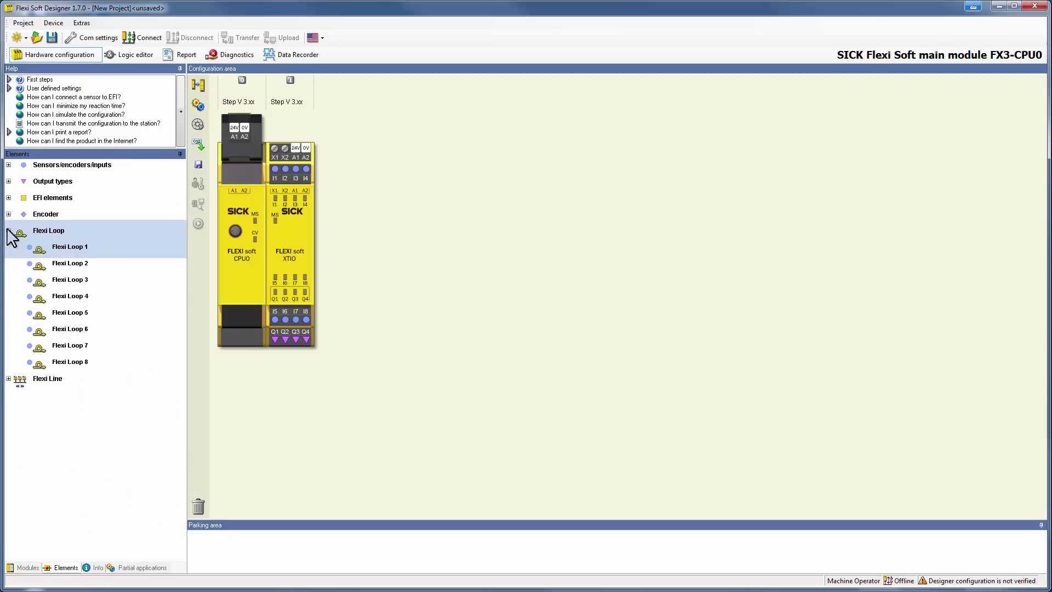
left_click_drag(52, 254, 277, 174)
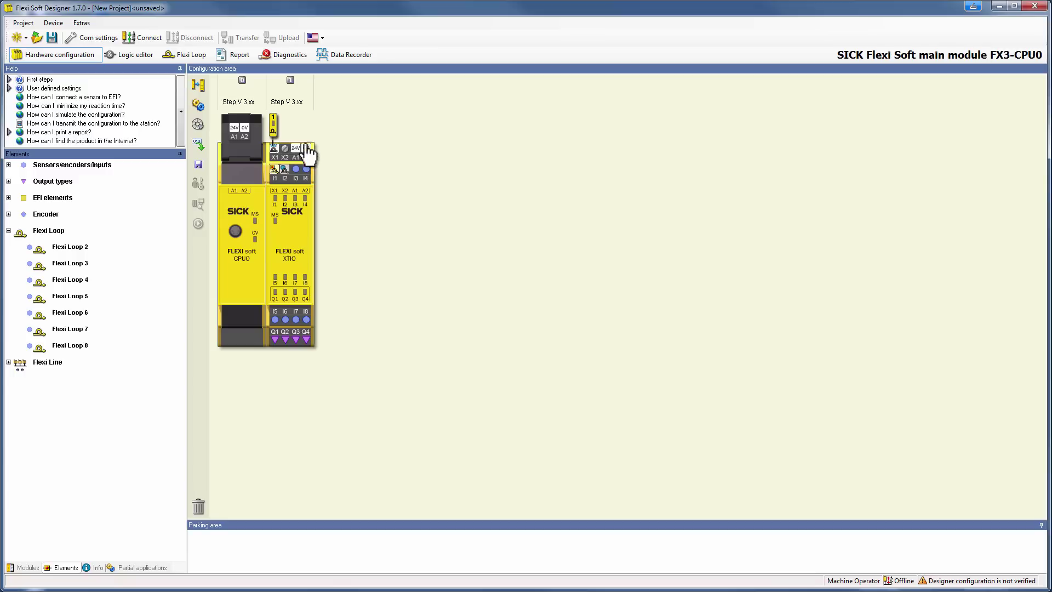
- Chain nodes FLN-EMSS8, FLN-OSSD8, FLN-EMSS5, FLN-EMSS8, FLN-OSSD5 and an FLT-TERM terminator in Flexi Loop 1
left_click(193, 55)
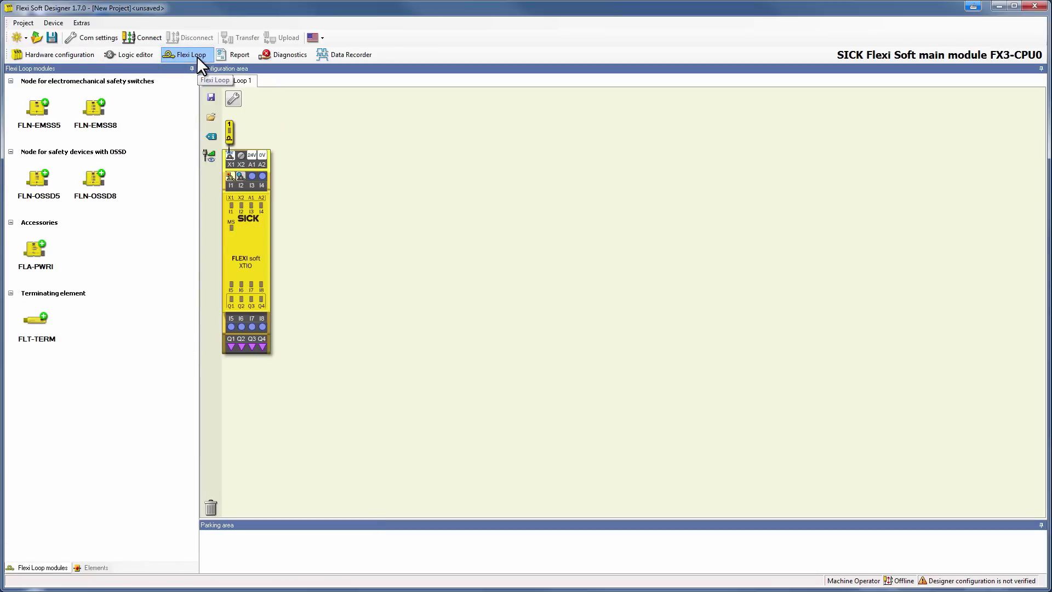
left_click_drag(94, 109, 305, 159)
left_click_drag(94, 180, 401, 168)
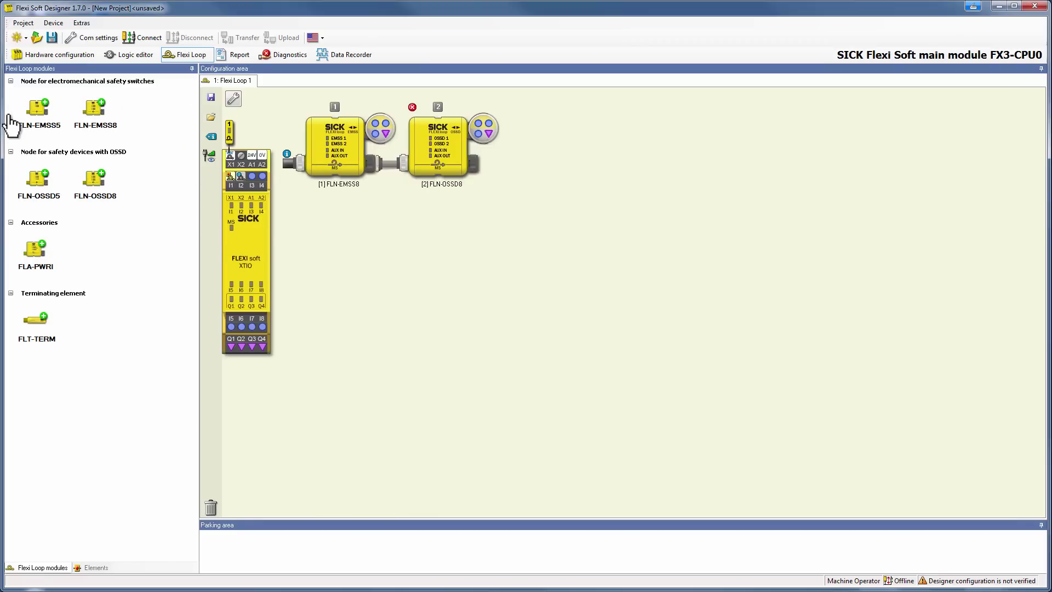
left_click_drag(33, 113, 507, 159)
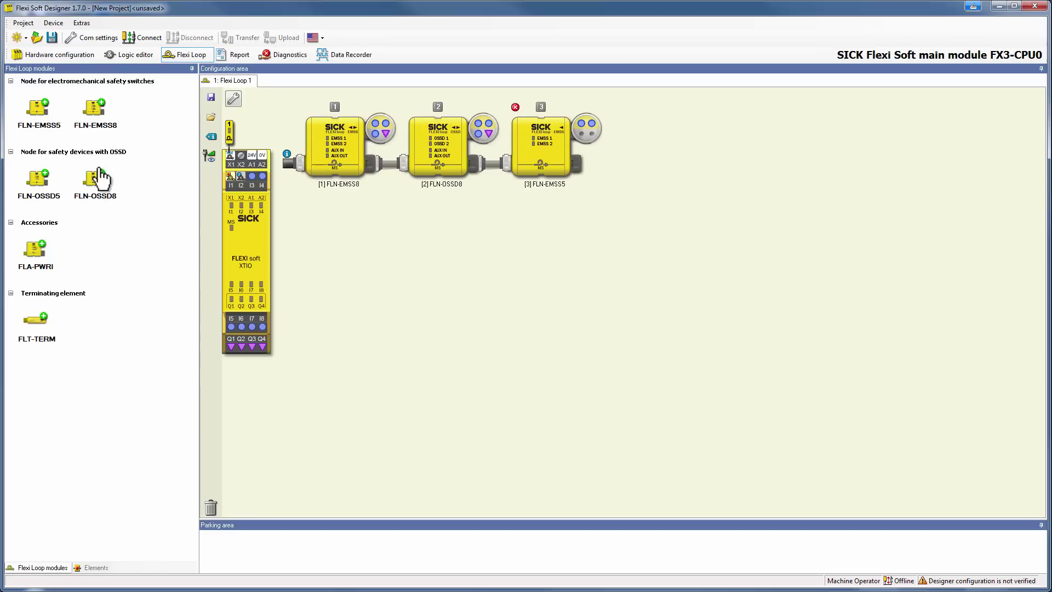
left_click_drag(45, 186, 603, 167)
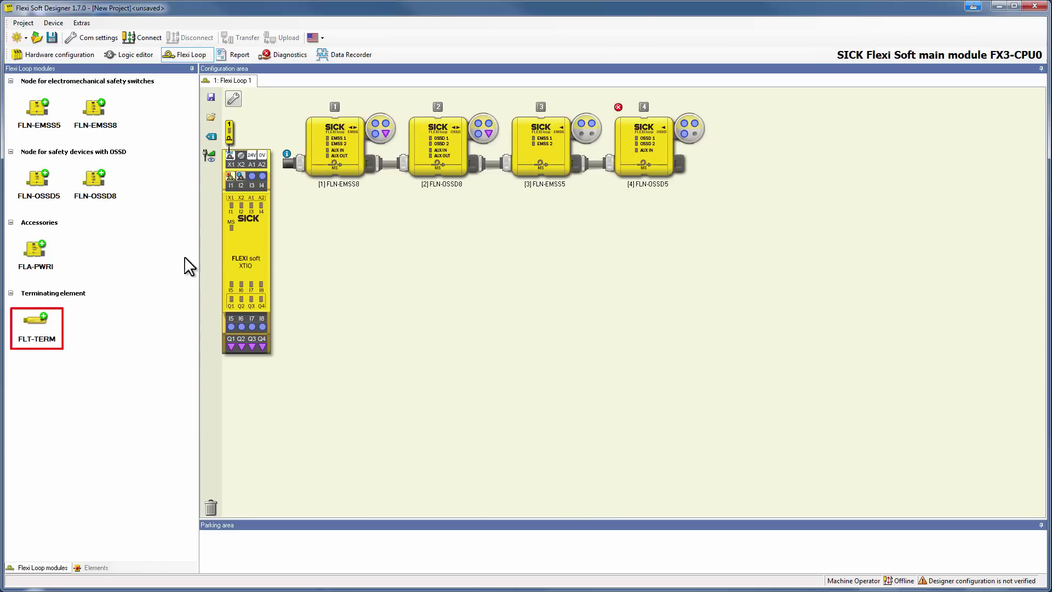
left_click_drag(39, 332, 715, 183)
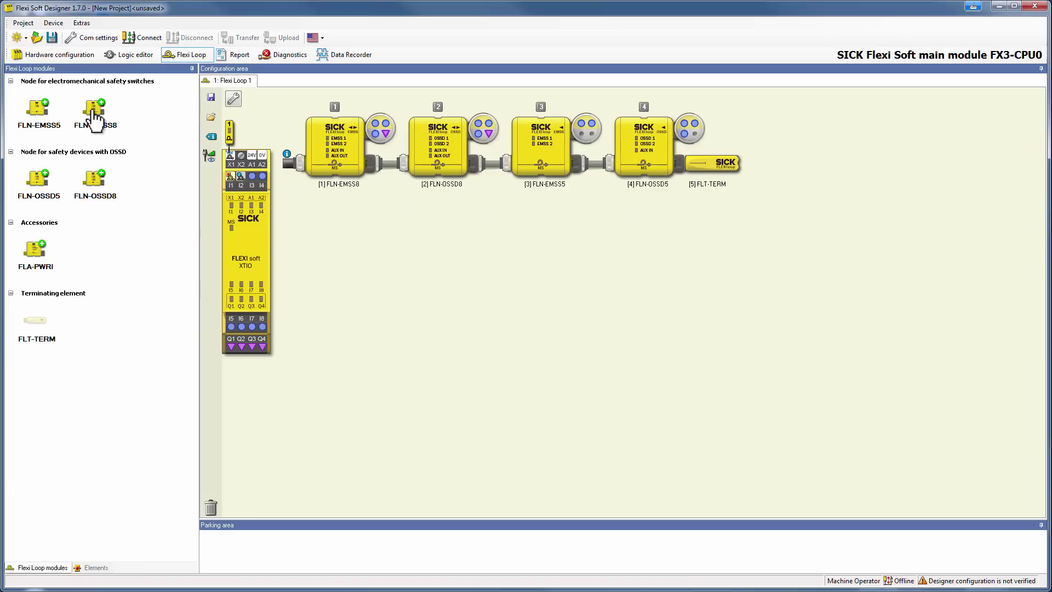
mouse_move(95, 111)
left_mouse_down()
mouse_move(600, 150)
mouse_move(688, 175)
mouse_move(679, 181)
mouse_move(695, 188)
mouse_move(745, 174)
mouse_move(660, 184)
mouse_move(592, 167)
left_mouse_up()
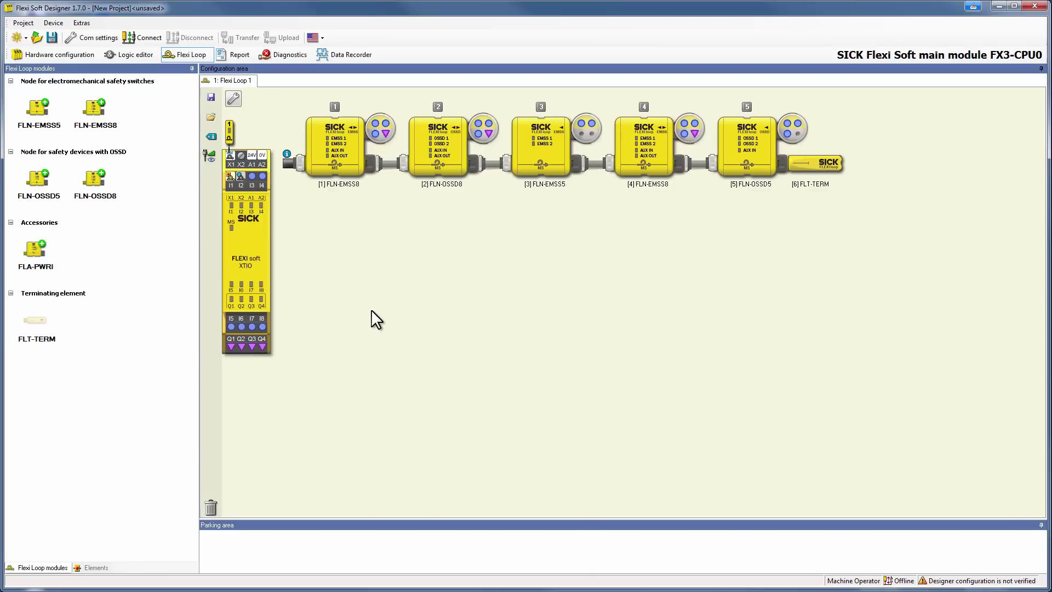
- Connect a dual-channel E-Stop, a single-channel contact and a lamp output to node 1
left_click(94, 569)
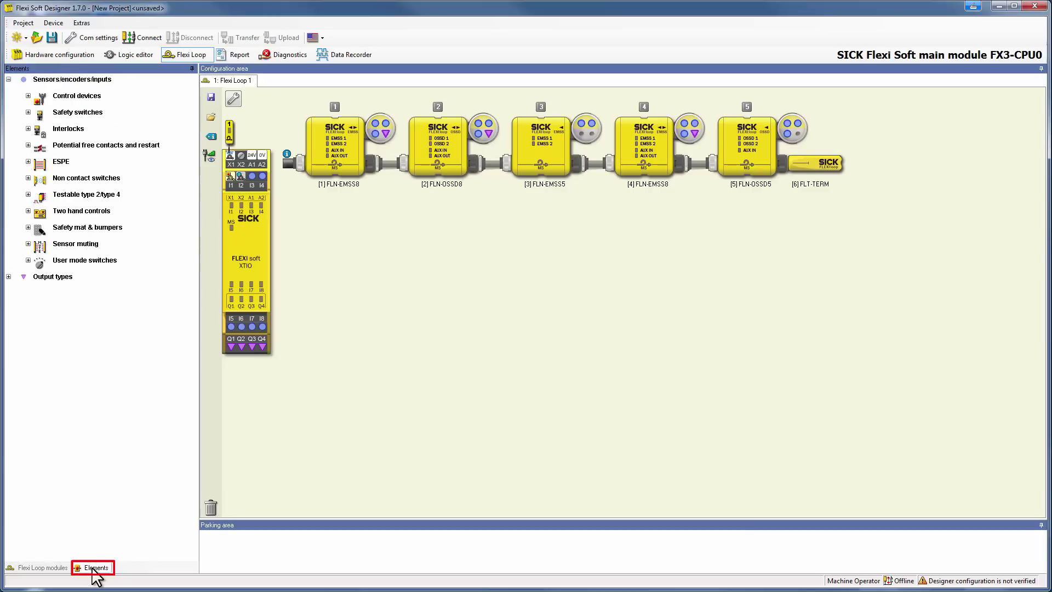
left_click(28, 96)
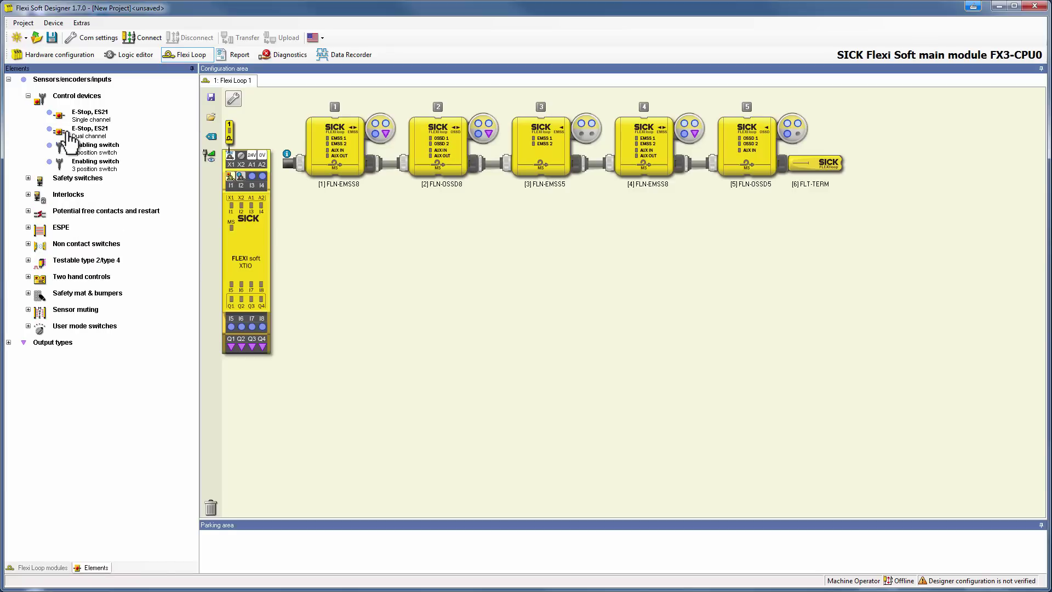
left_click_drag(66, 133, 380, 130)
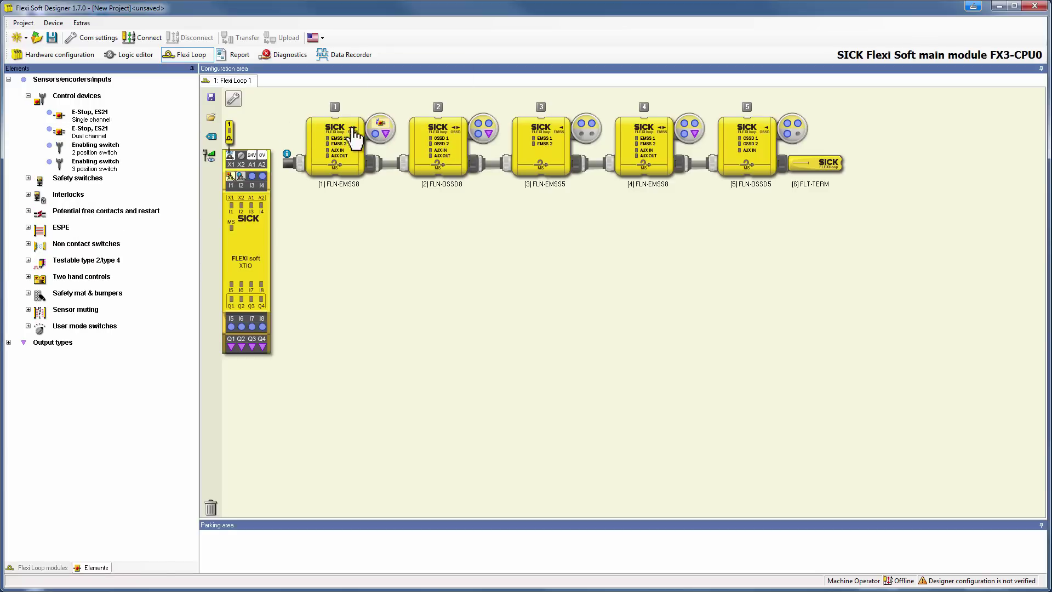
left_click(28, 211)
left_click_drag(257, 156, 376, 134)
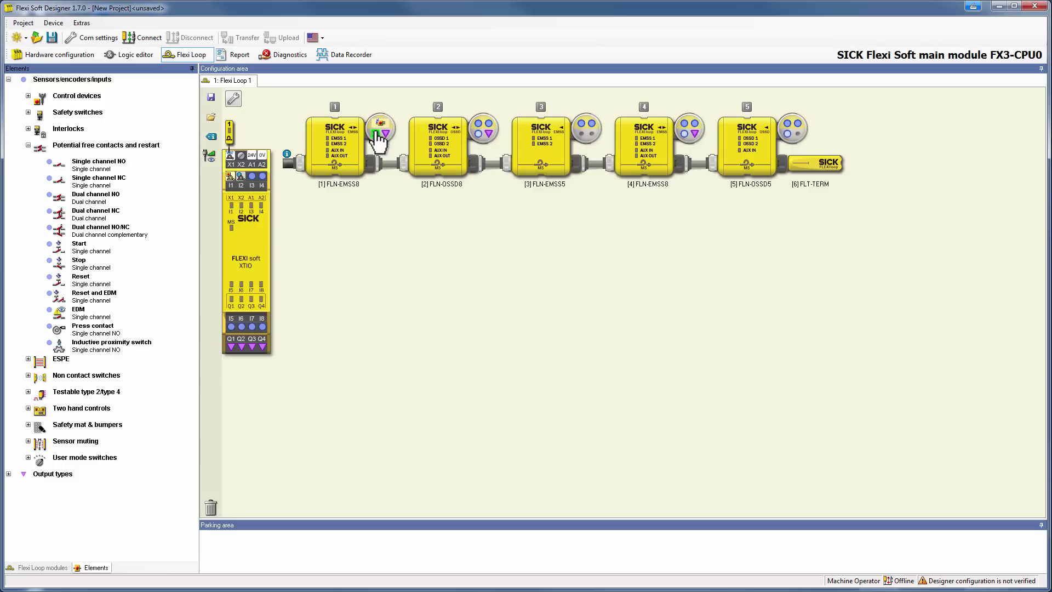
left_click(9, 474)
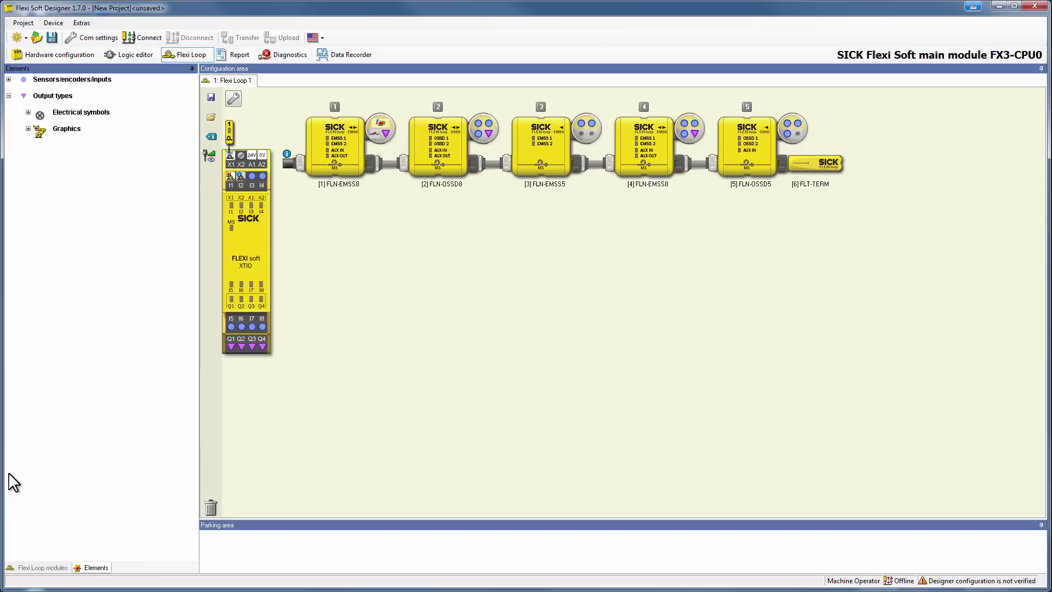
left_click(28, 128)
left_click_drag(57, 253, 384, 138)
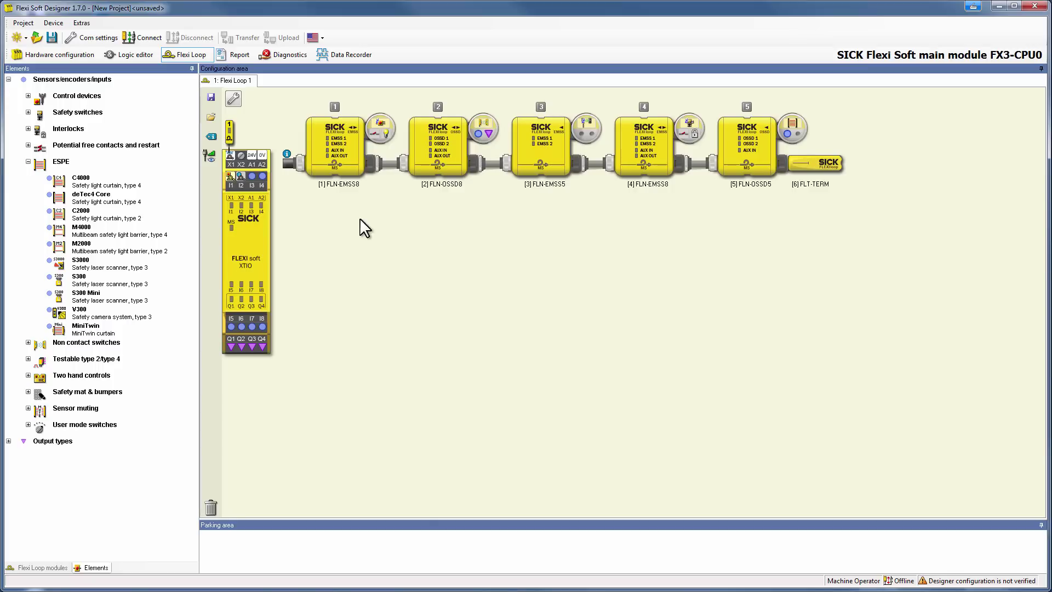
left_click(286, 155)
- Set node 3's tag name to 'Door 1' in its properties and view its pin assignment
right_click(548, 149)
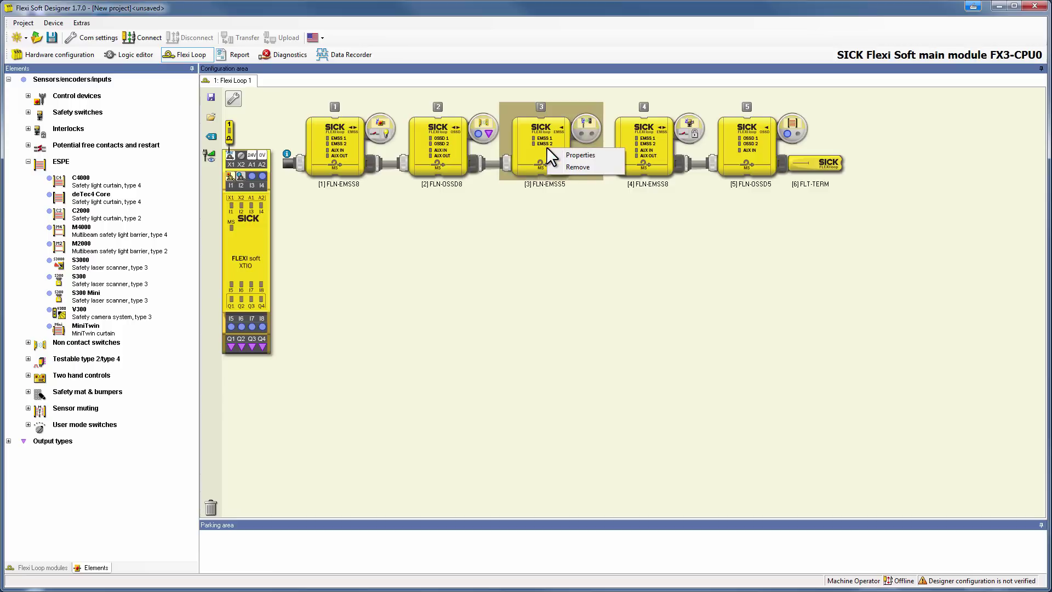
left_click(569, 155)
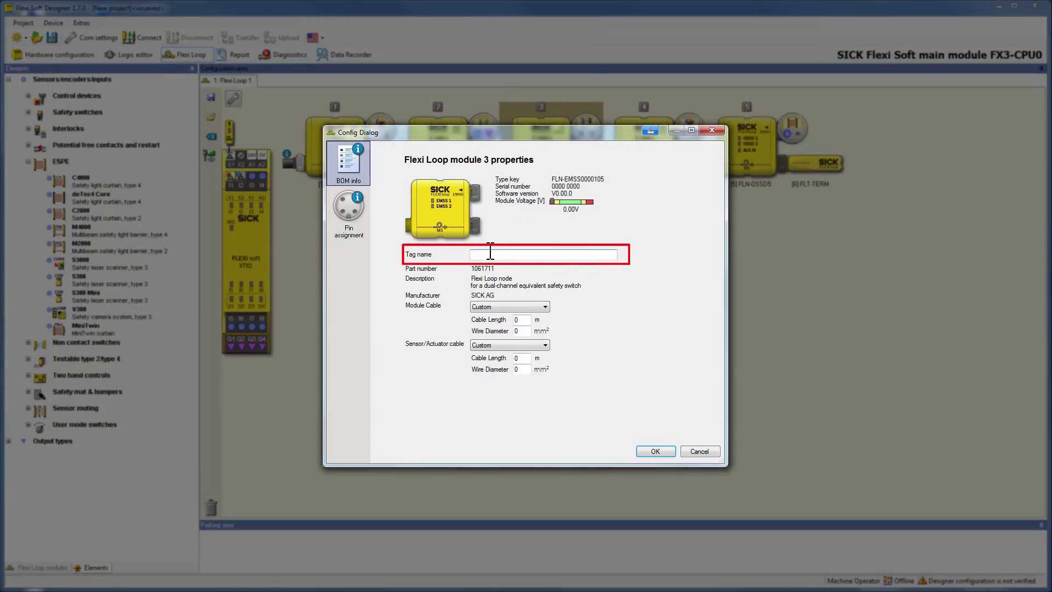
type("Door 1")
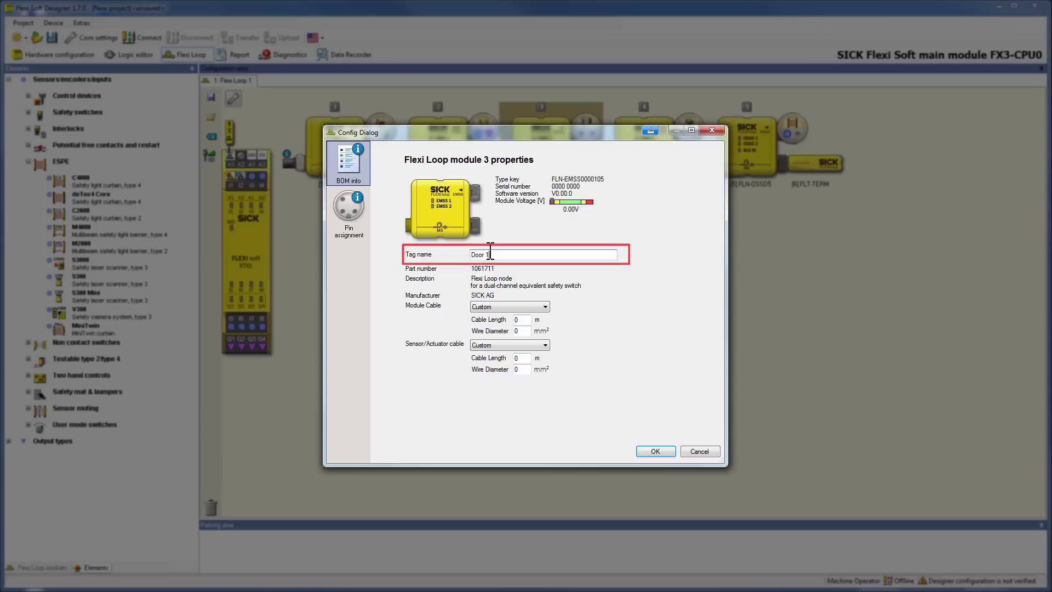
left_click(347, 216)
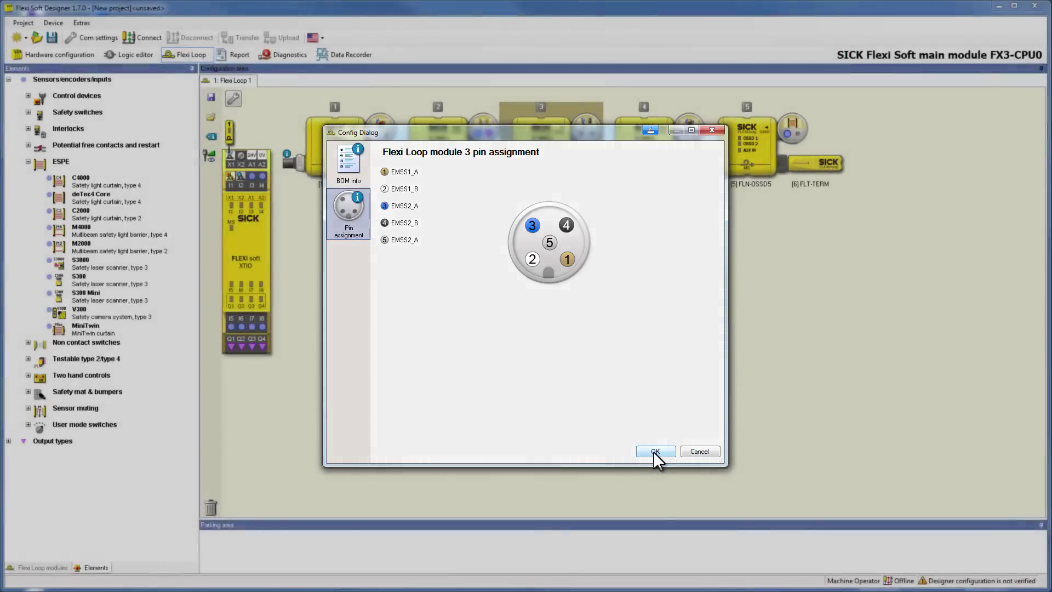
- Confirm node 3's properties and label the loop nodes by tag name, so node 3 shows Door 1
left_click(653, 452)
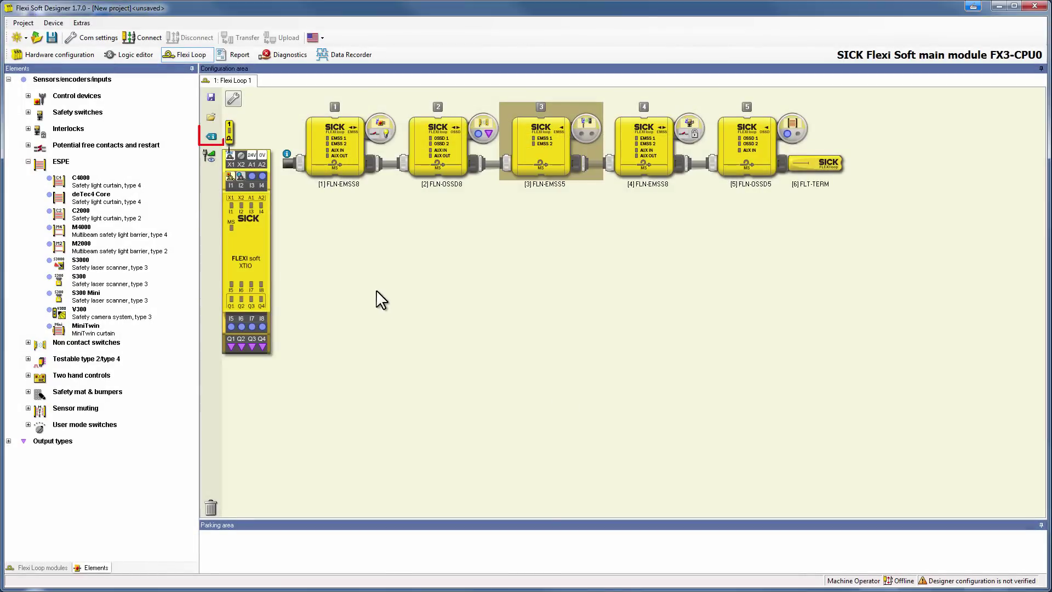
left_click(211, 137)
left_click(212, 138)
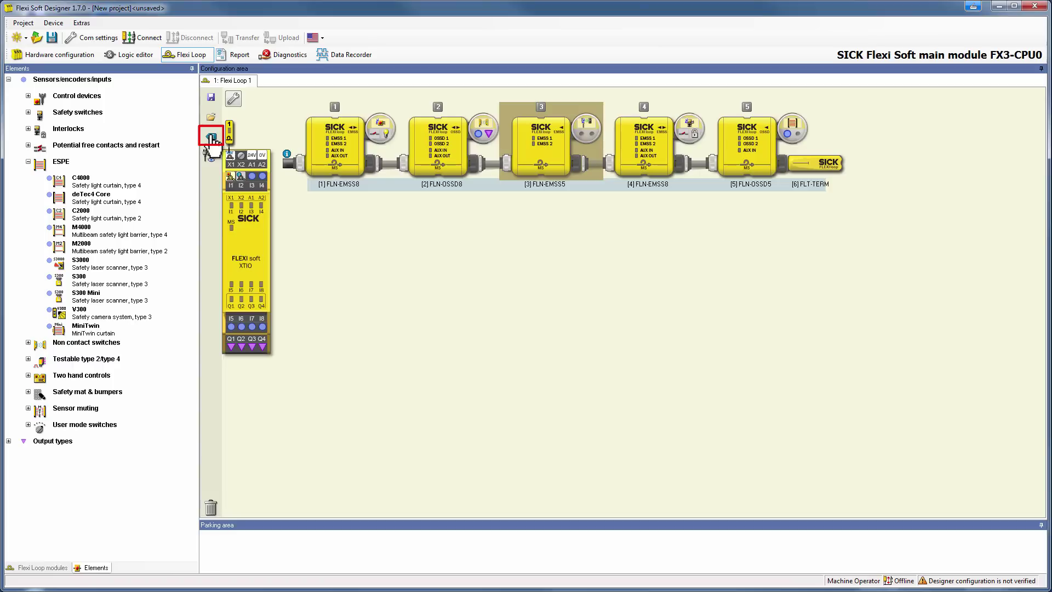
left_click(212, 138)
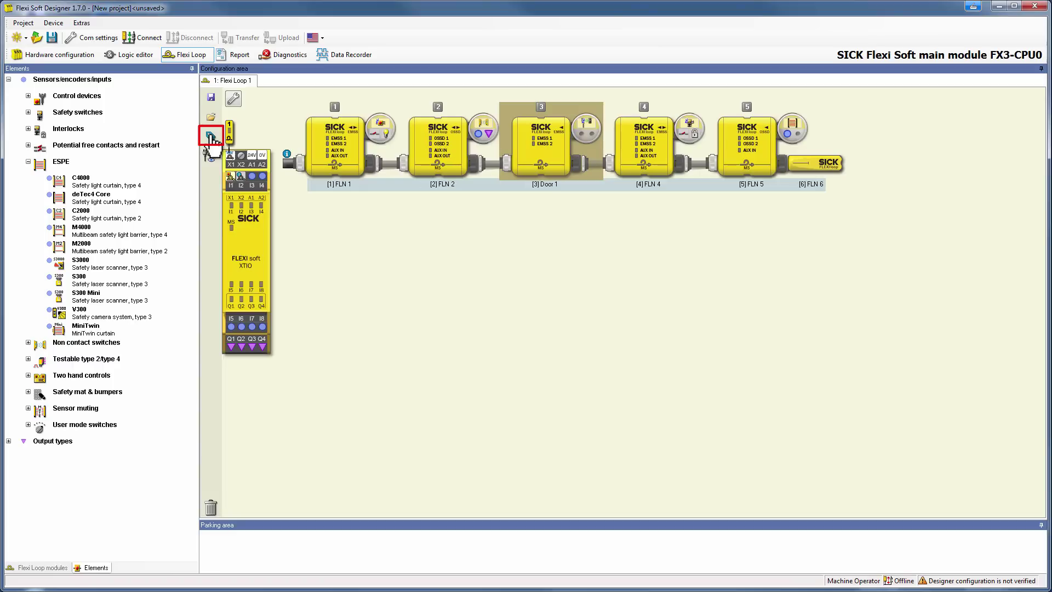